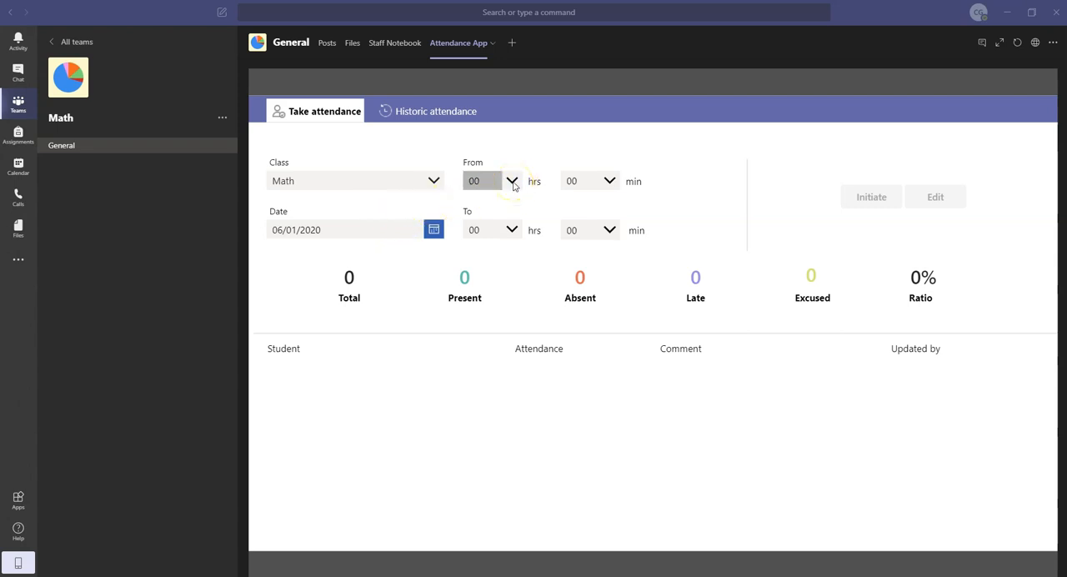
# Set the start time of the Math class on 06/01/2020 to 10 hrs
pyautogui.click(513, 186)
pyautogui.scroll(-2, 492, 348)
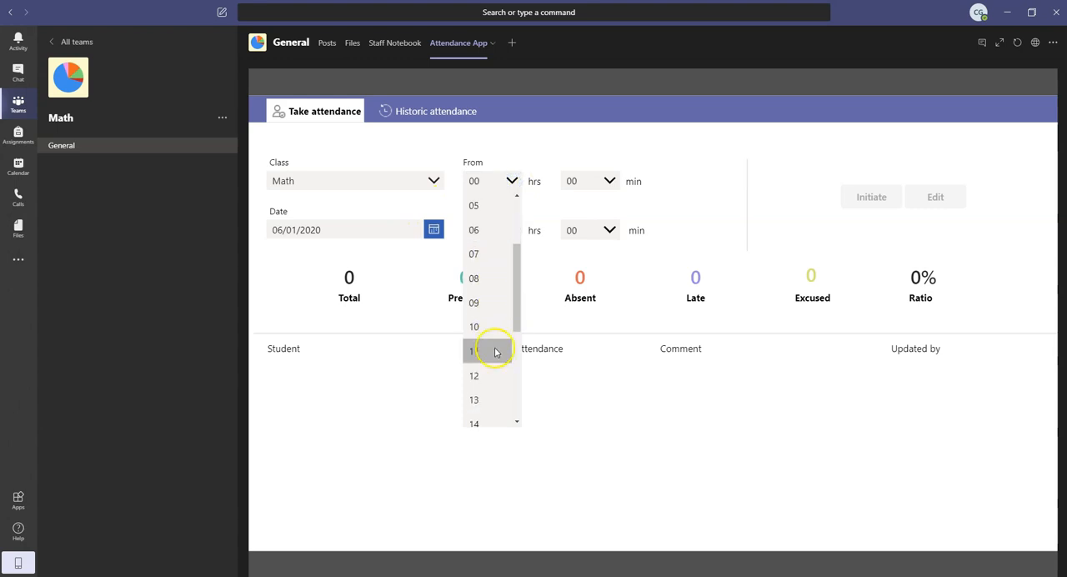
pyautogui.click(486, 327)
# Set the class end time to 10 hrs 45 min and initiate attendance for the session
pyautogui.click(515, 229)
pyautogui.scroll(-2, 496, 354)
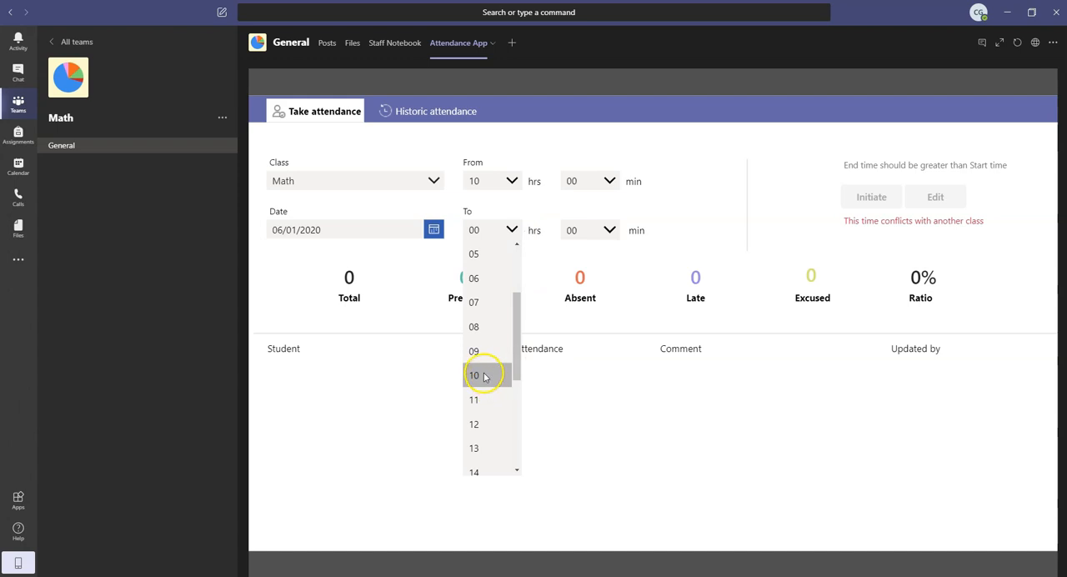
pyautogui.click(483, 376)
pyautogui.click(611, 229)
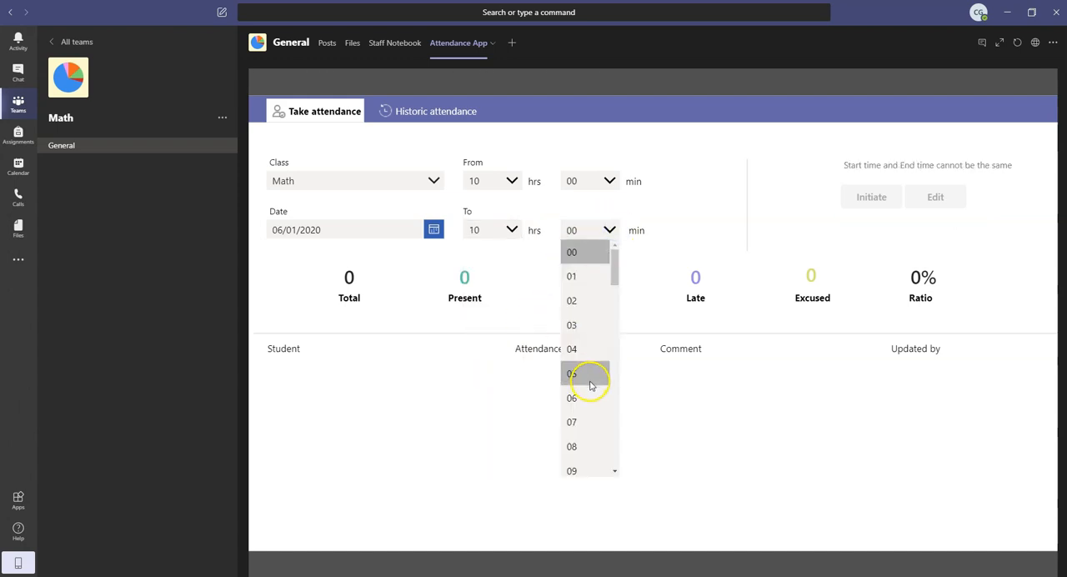
pyautogui.scroll(-7, 589, 385)
pyautogui.scroll(-4, 587, 391)
pyautogui.scroll(-3, 584, 402)
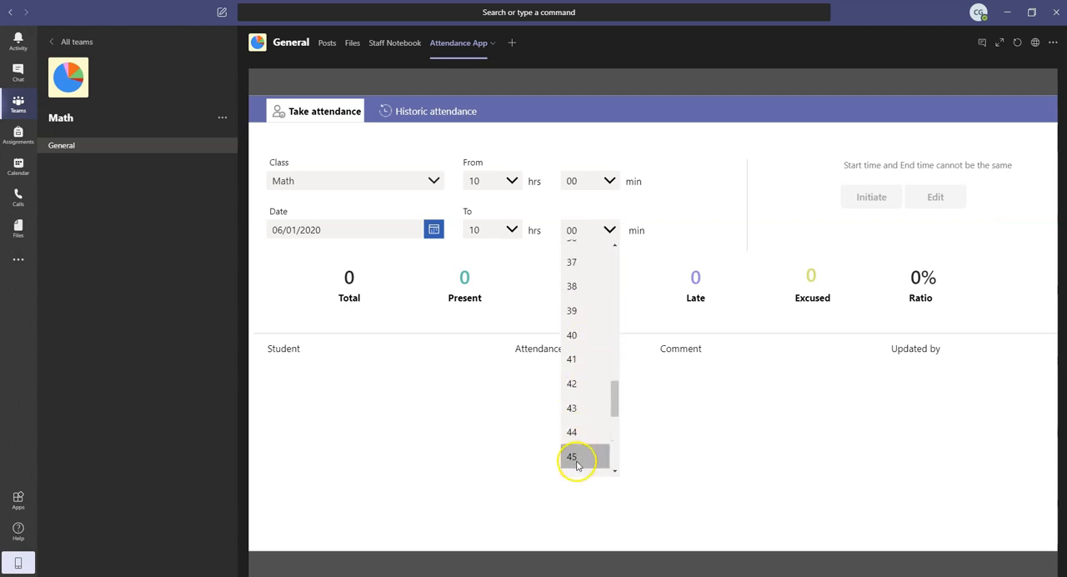
pyautogui.click(577, 464)
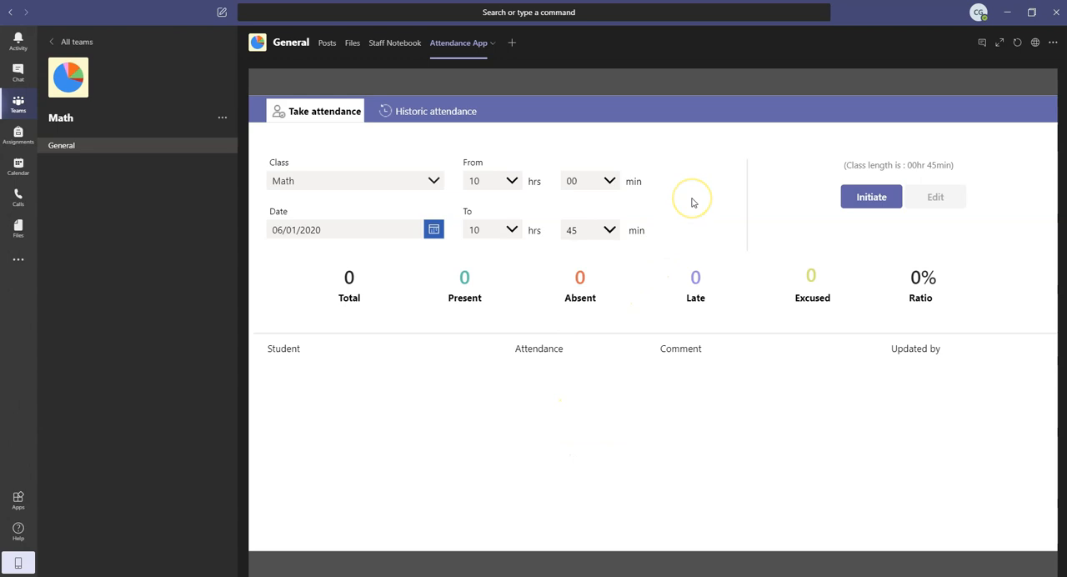
pyautogui.click(869, 197)
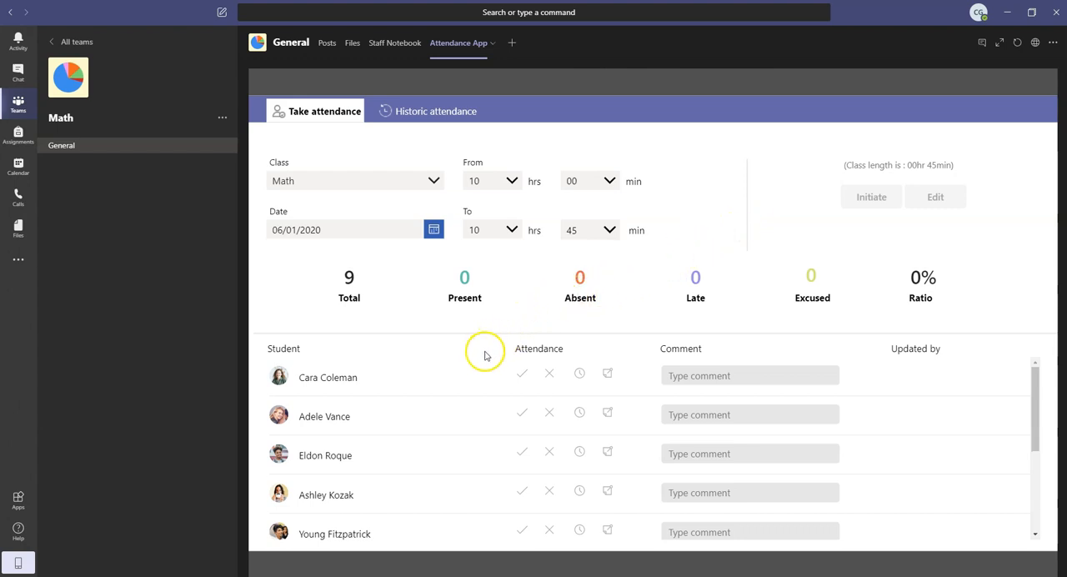
# Mark the first three students in the attendance list as present
pyautogui.click(525, 376)
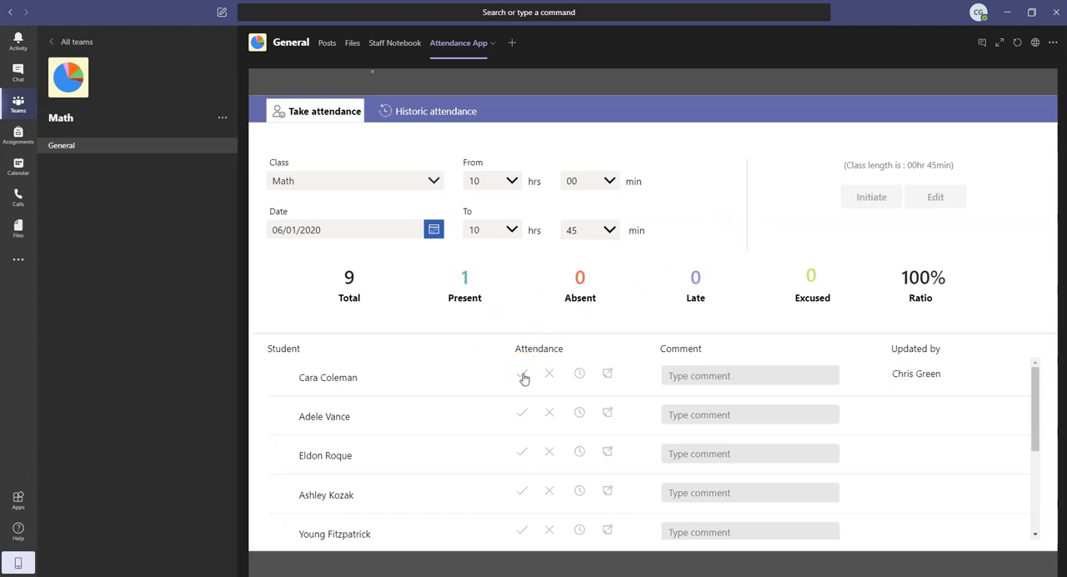
pyautogui.click(521, 414)
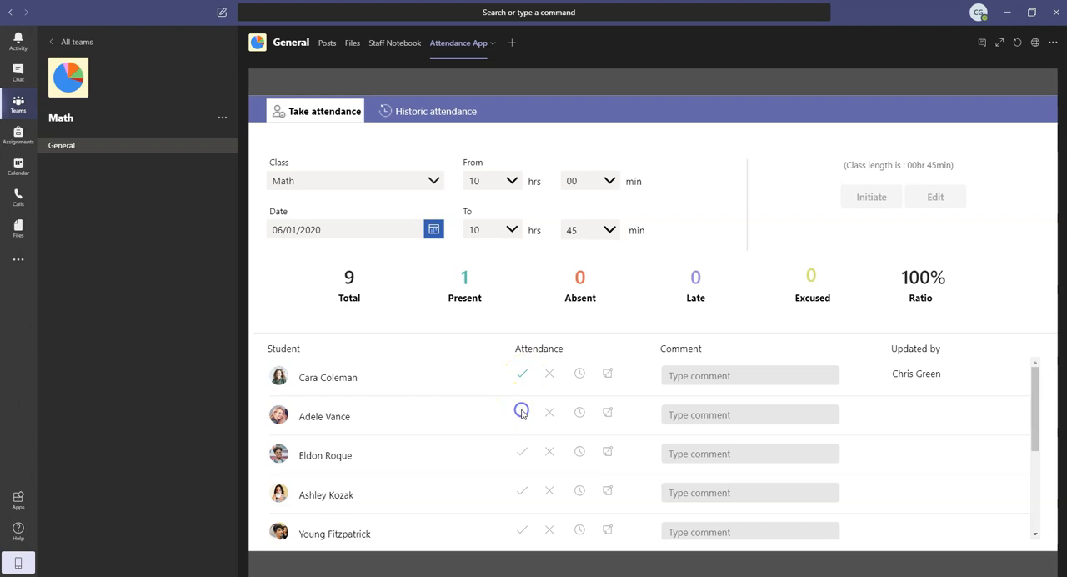
pyautogui.click(520, 453)
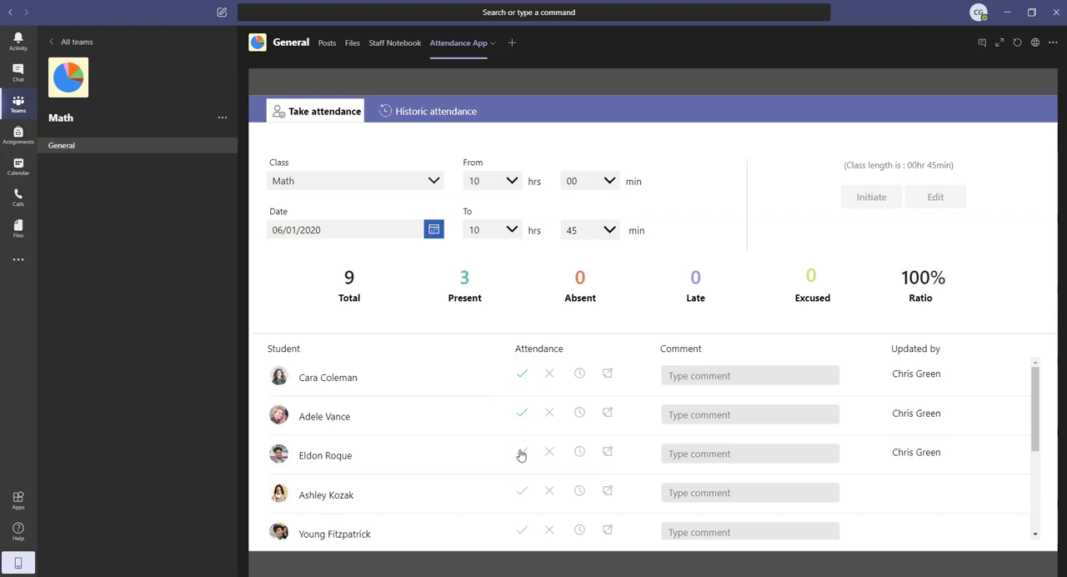
# Mark the fourth student as absent, the fifth as late and the sixth as excused
pyautogui.click(546, 490)
pyautogui.scroll(-3, 548, 491)
pyautogui.click(564, 418)
pyautogui.click(580, 412)
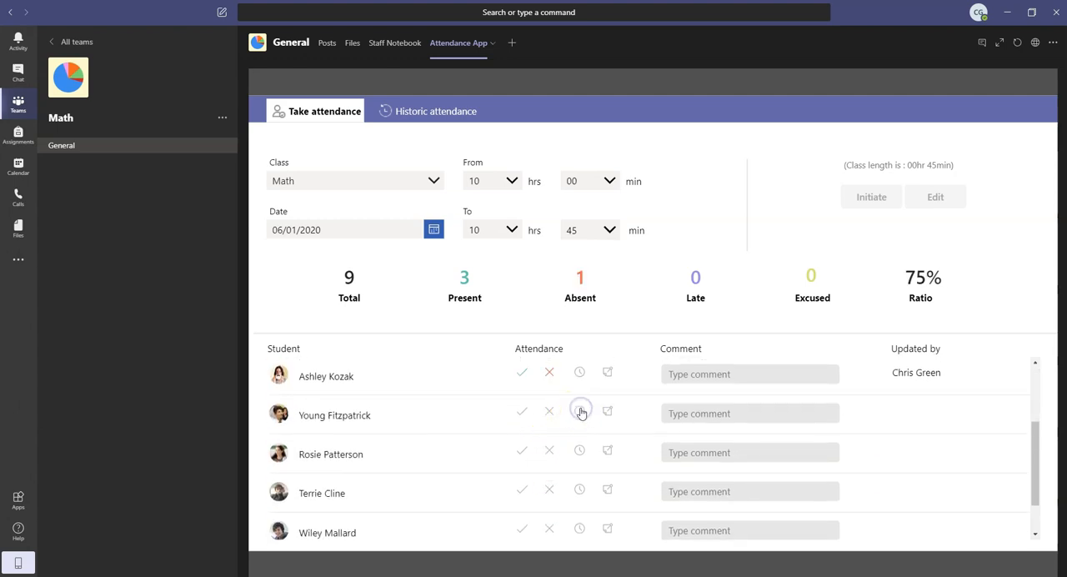
pyautogui.click(608, 451)
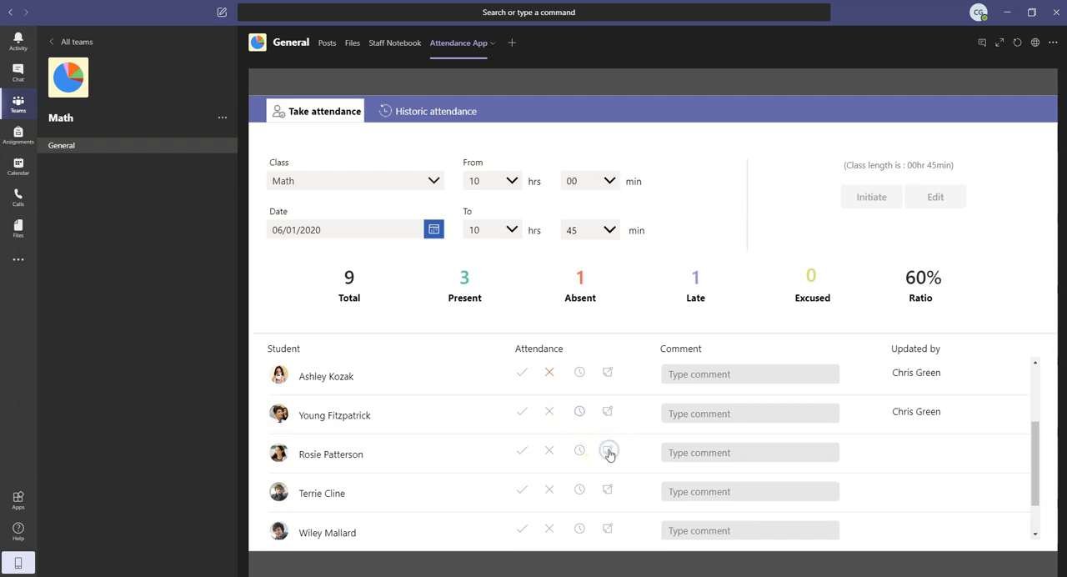
# Mark the seventh and eighth students as present, adding the comment "Valid excuse" for the seventh
pyautogui.scroll(-1, 549, 459)
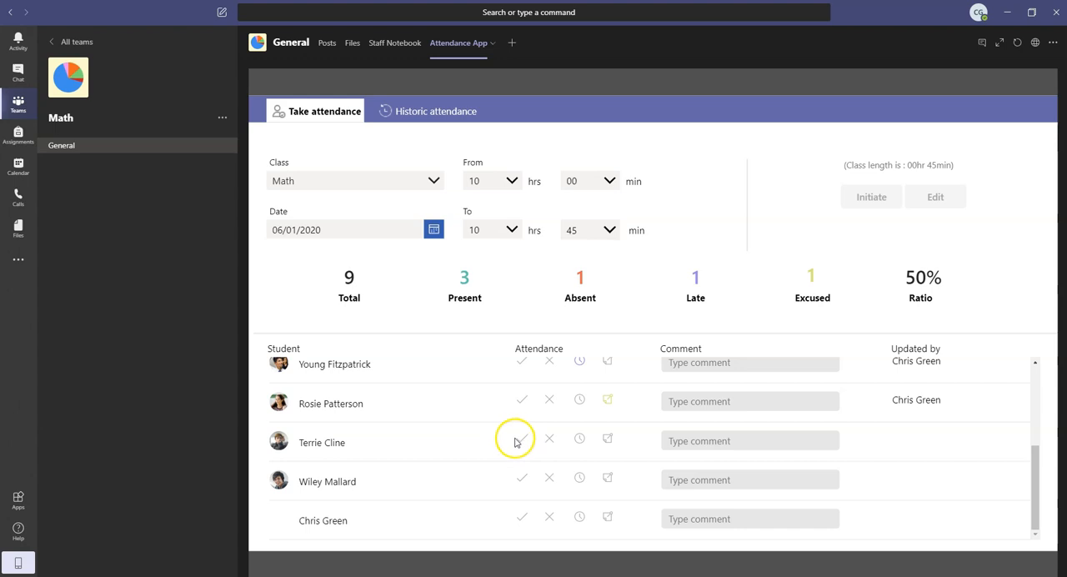
pyautogui.click(519, 441)
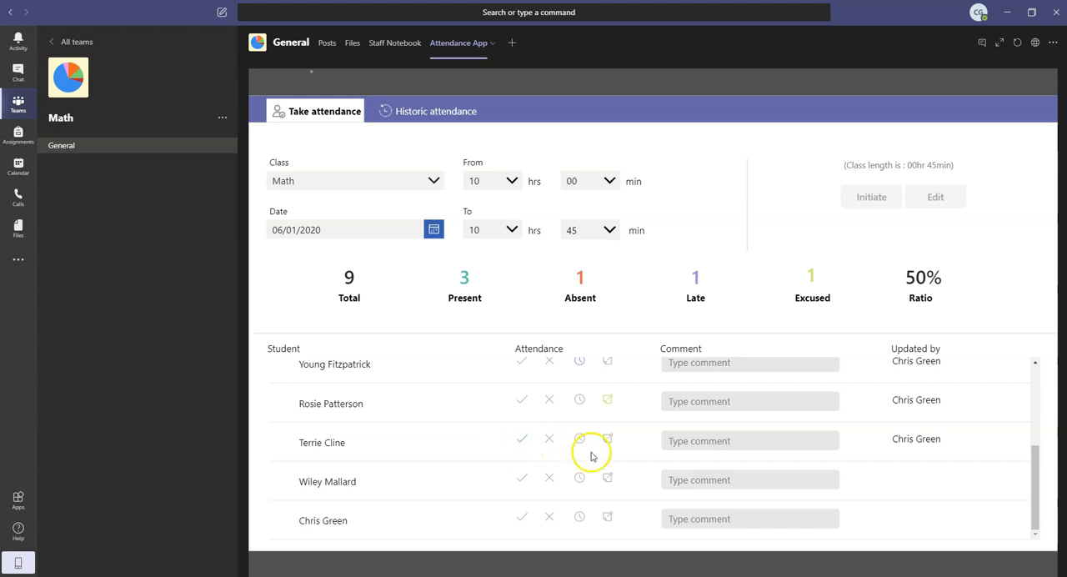
pyautogui.click(690, 442)
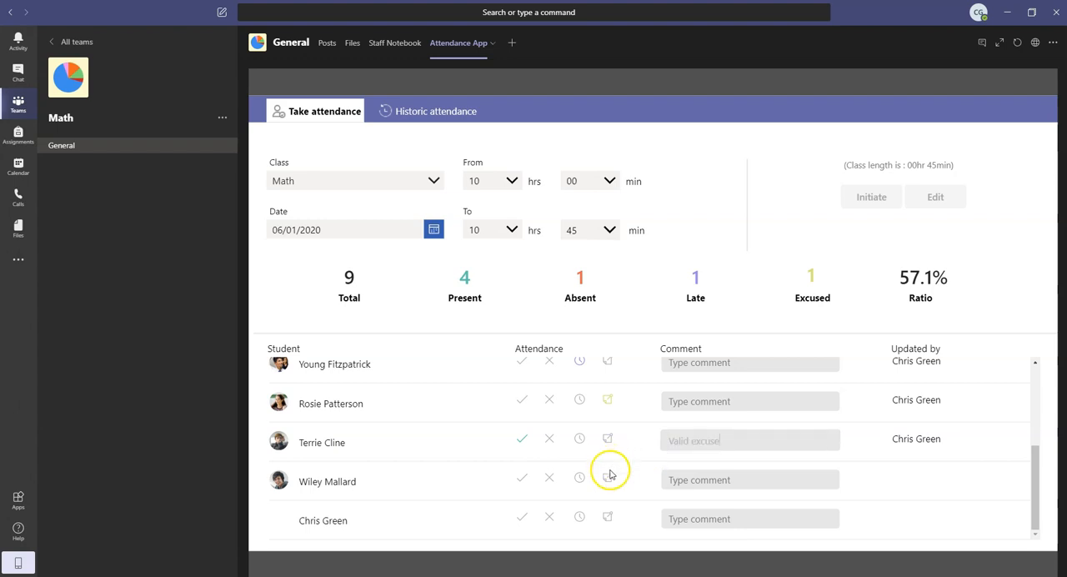
pyautogui.click(522, 481)
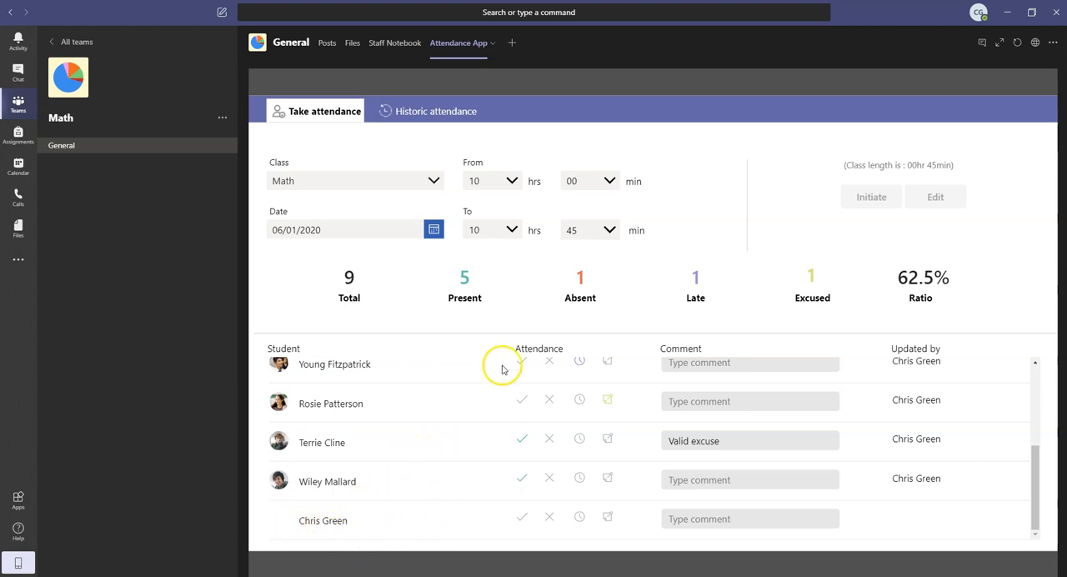
# Show the historic attendance for the Math class and export the details of all students
pyautogui.scroll(5, 495, 364)
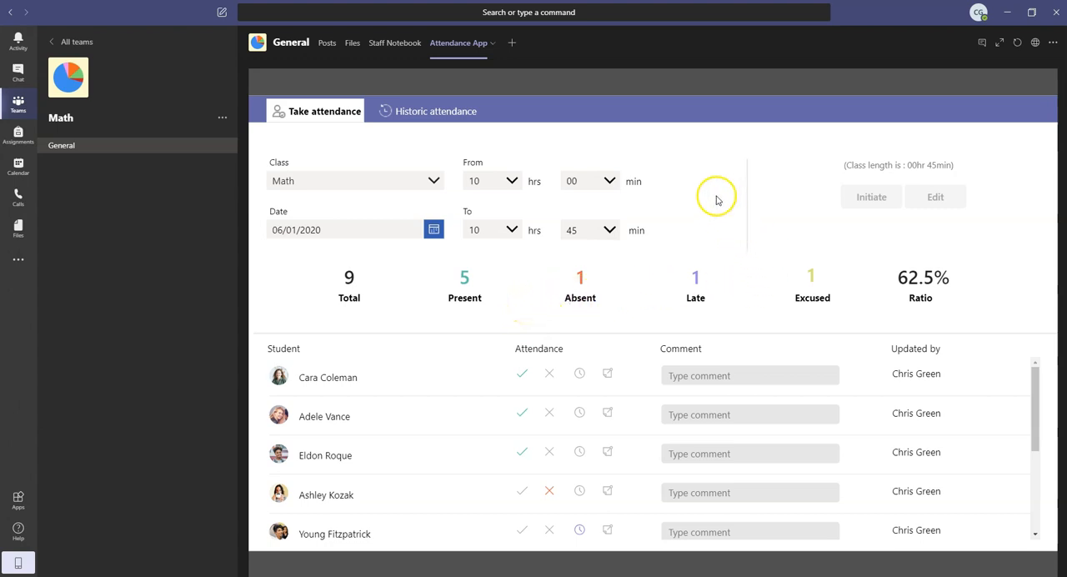
pyautogui.click(438, 111)
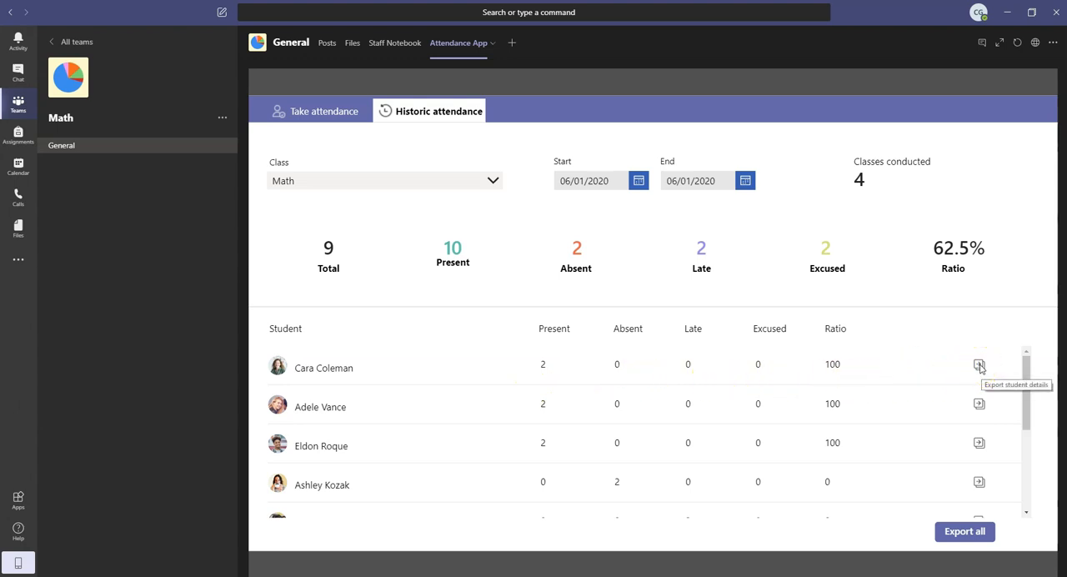
pyautogui.scroll(-1, 818, 452)
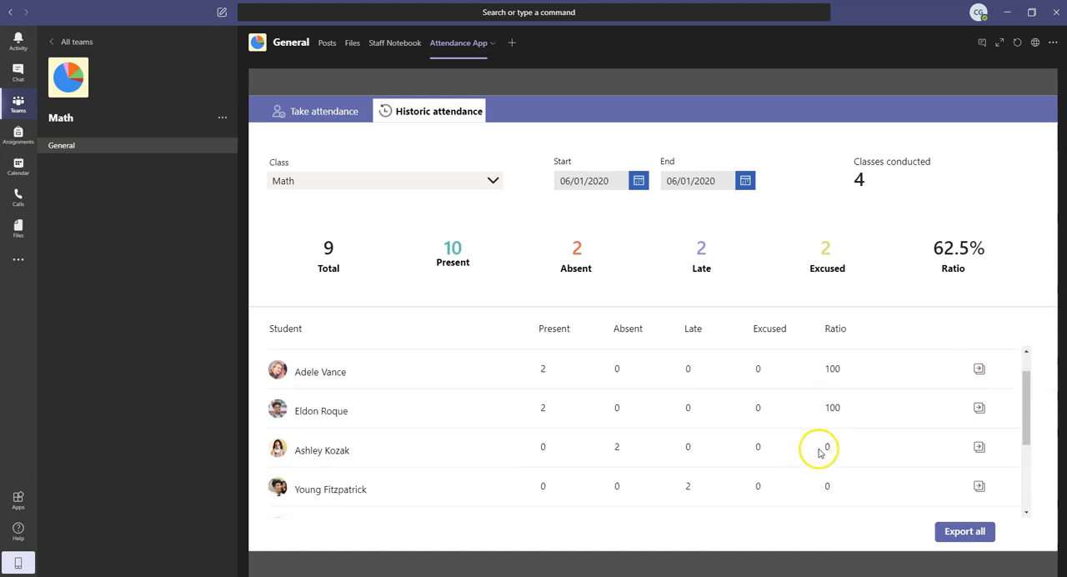
pyautogui.click(965, 533)
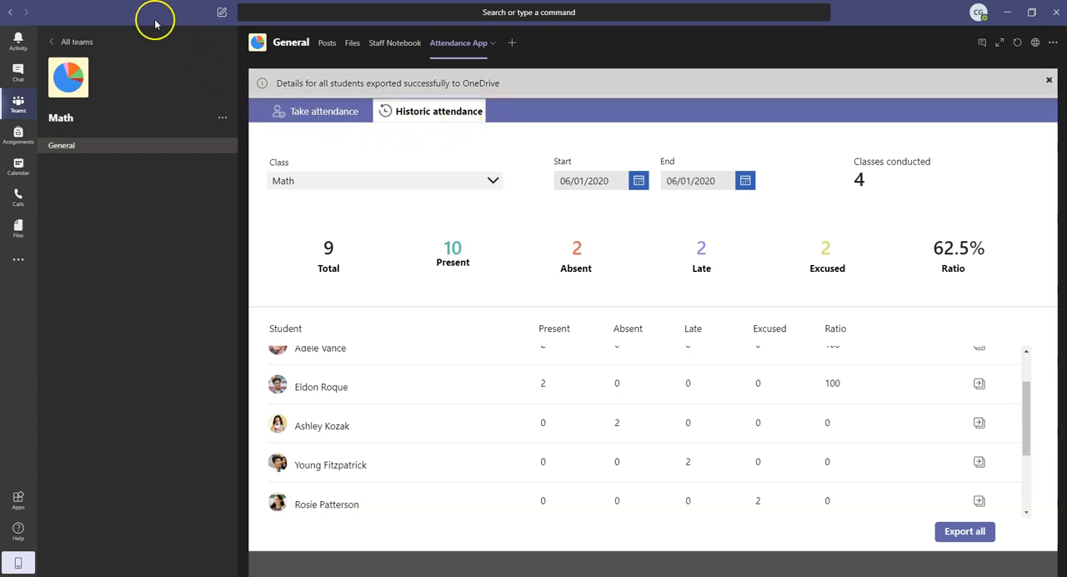
# Switch to OneDrive in the browser, refresh the file list and open the exported ExportAll workbook
pyautogui.click(121, 2)
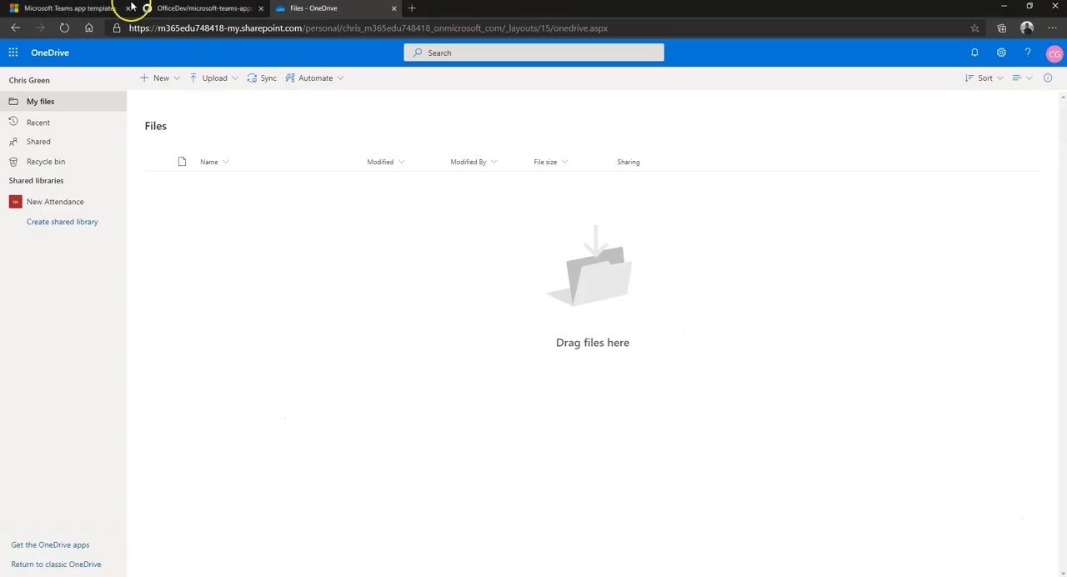
pyautogui.click(64, 28)
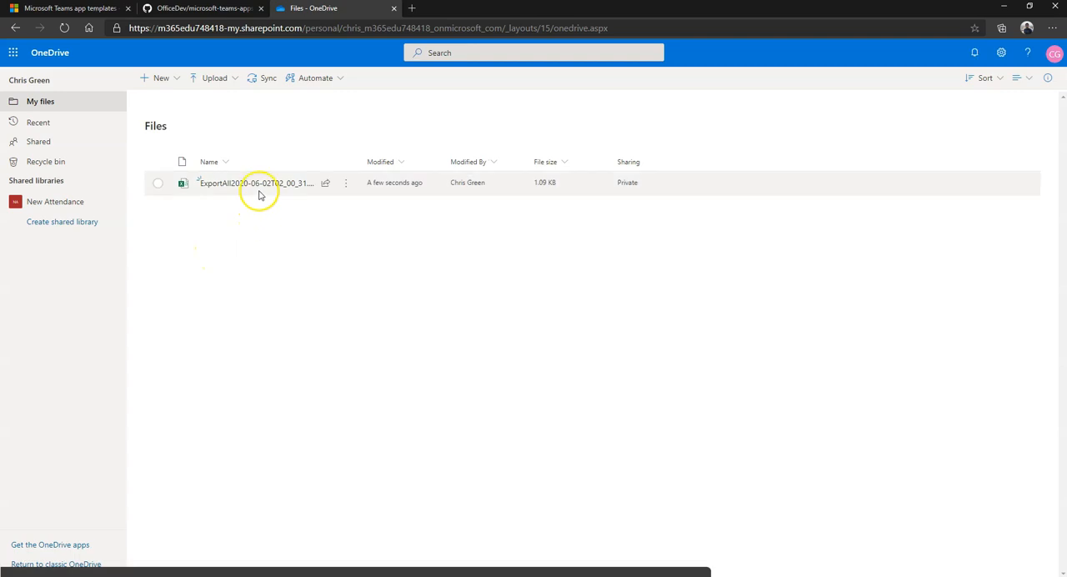
pyautogui.click(258, 187)
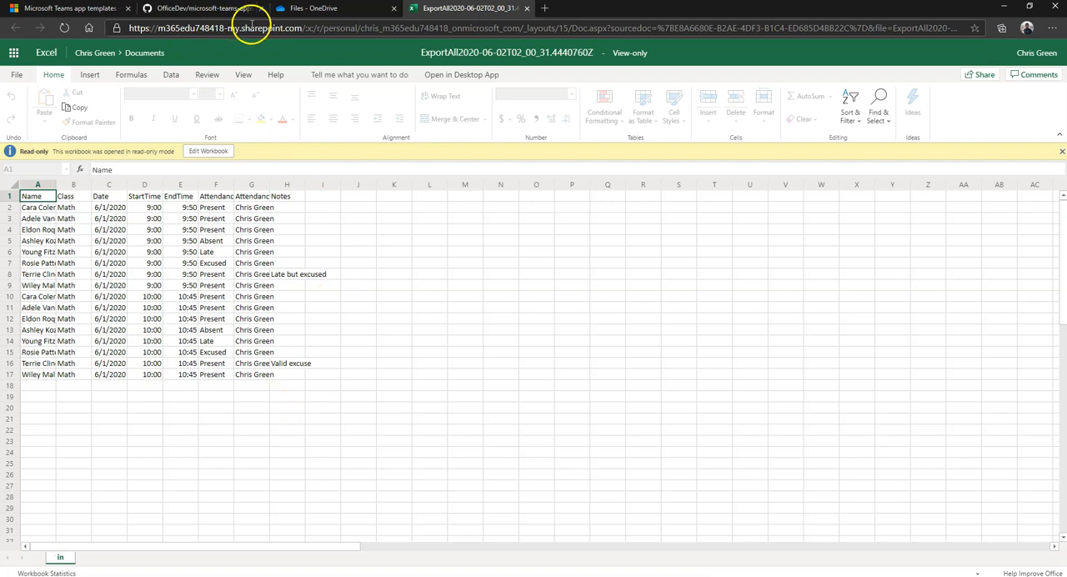
# Switch to the microsoft-teams-apps-attendance repository on GitHub and review the README's description of the Attendance App Template
pyautogui.click(193, 10)
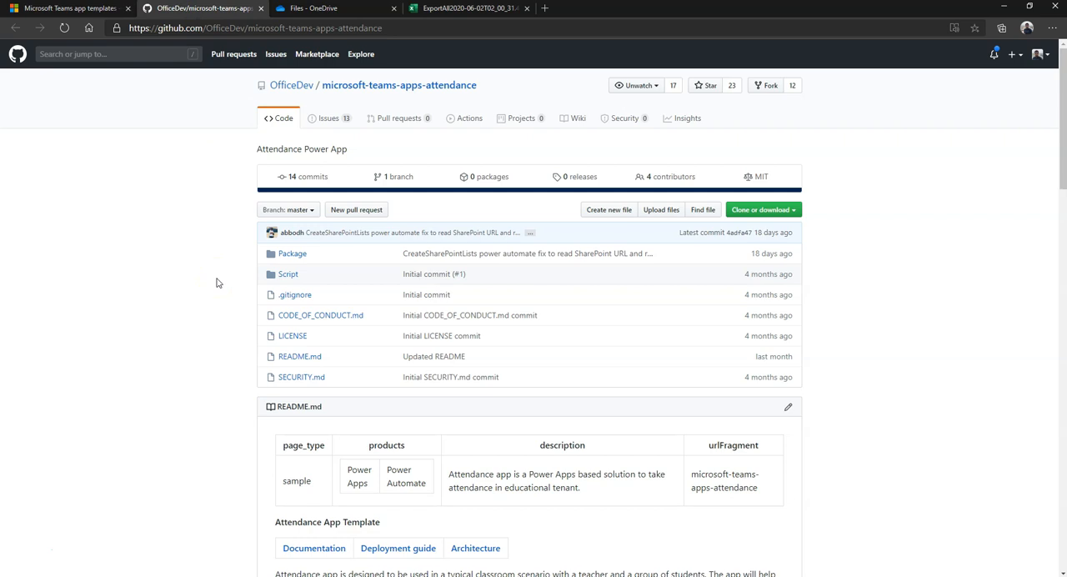
pyautogui.scroll(-1, 216, 283)
pyautogui.scroll(-2, 215, 282)
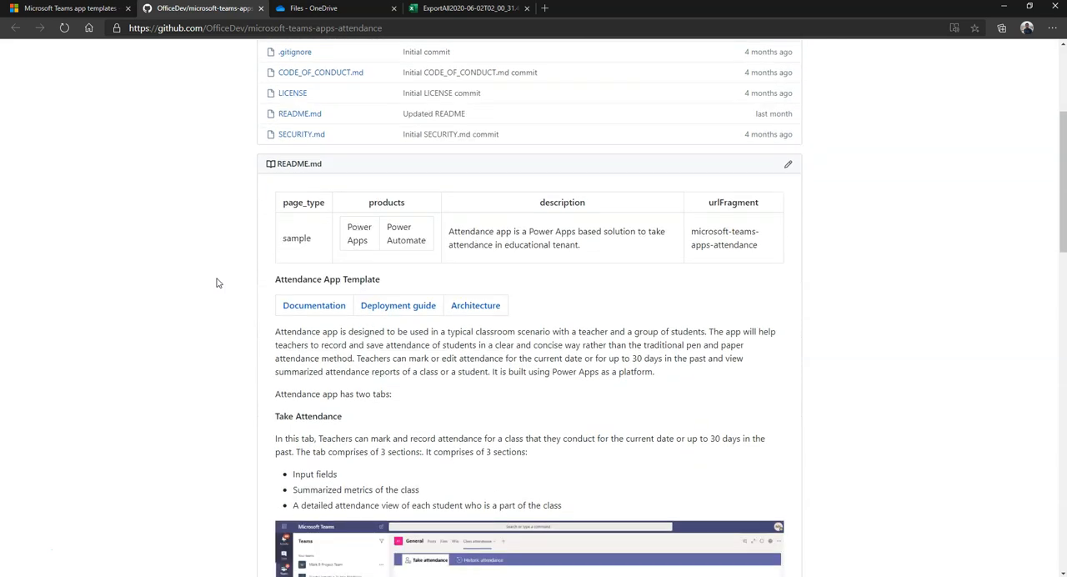
pyautogui.scroll(-1, 216, 282)
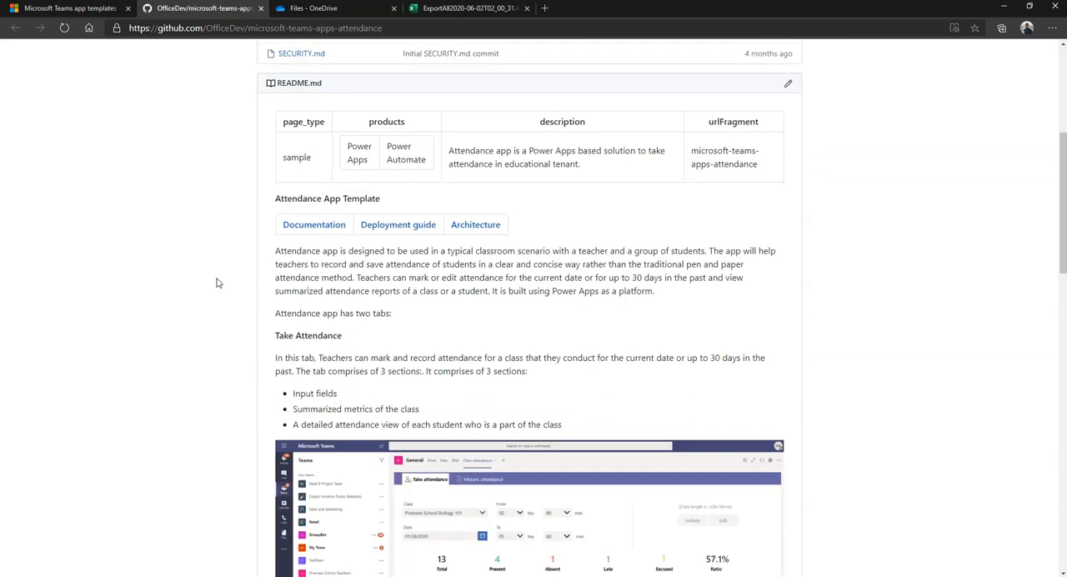
pyautogui.scroll(-1, 216, 282)
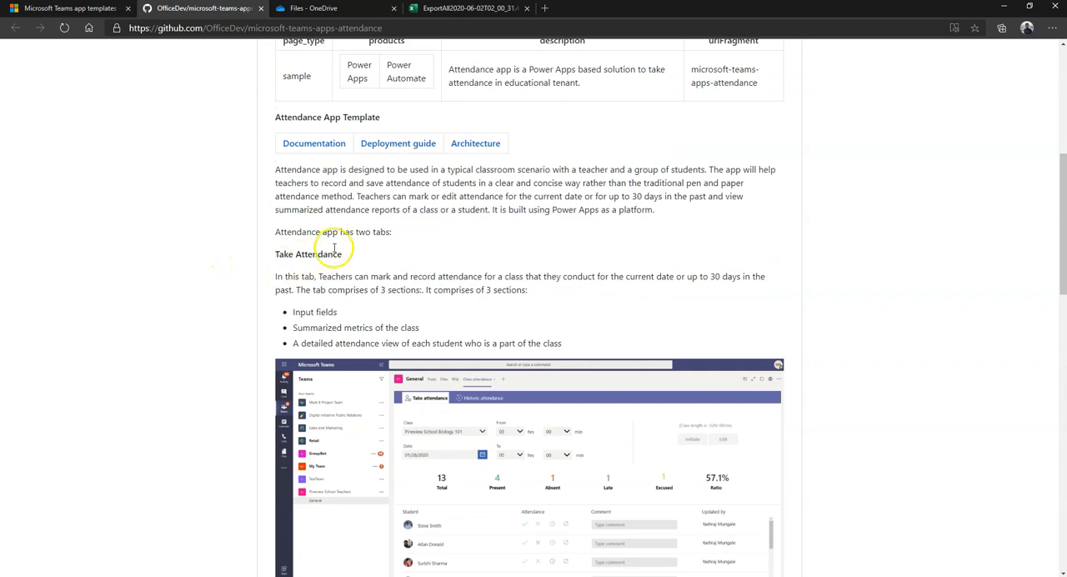
# Open the Deployment guide from the README and review its prerequisites and first setup steps
pyautogui.click(383, 144)
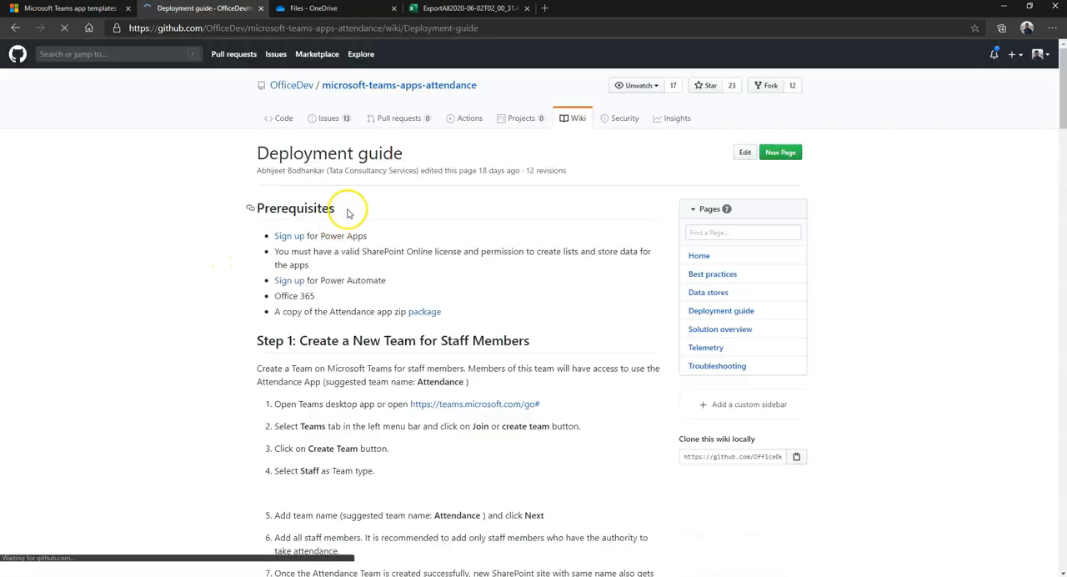
pyautogui.scroll(-4, 242, 238)
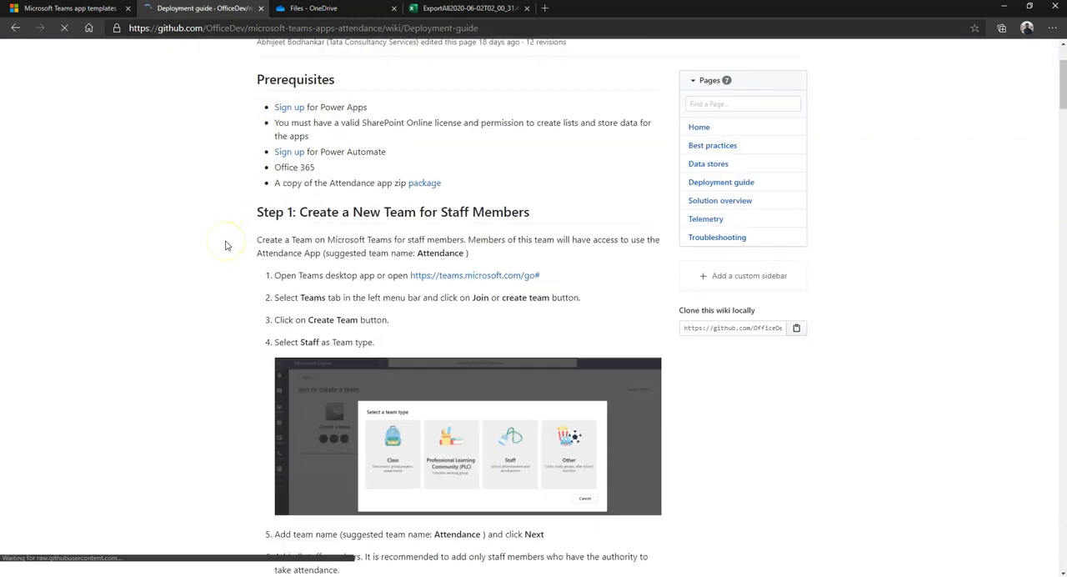
pyautogui.scroll(-4, 224, 247)
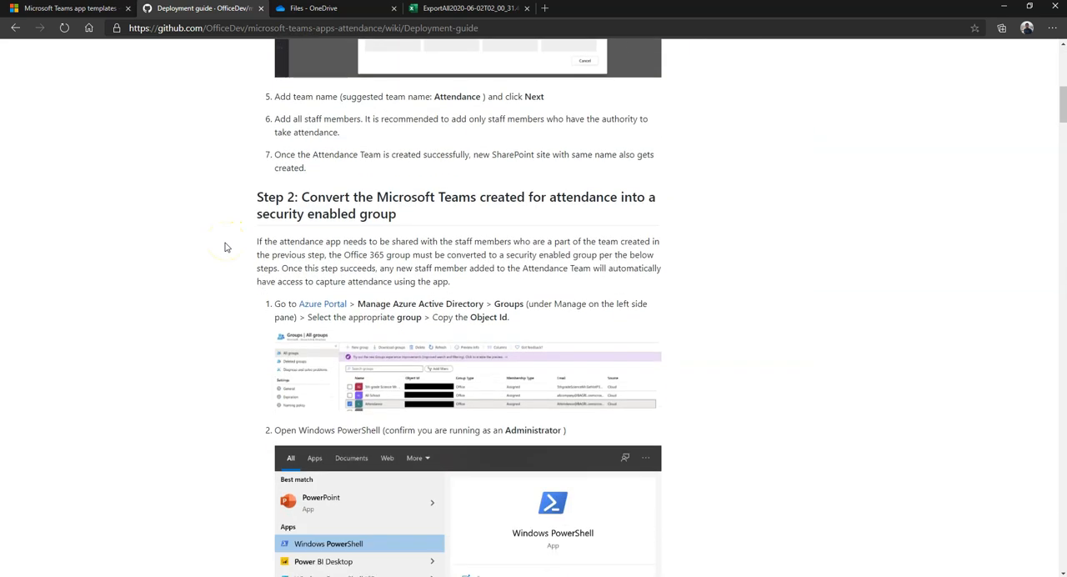
pyautogui.scroll(-5, 225, 247)
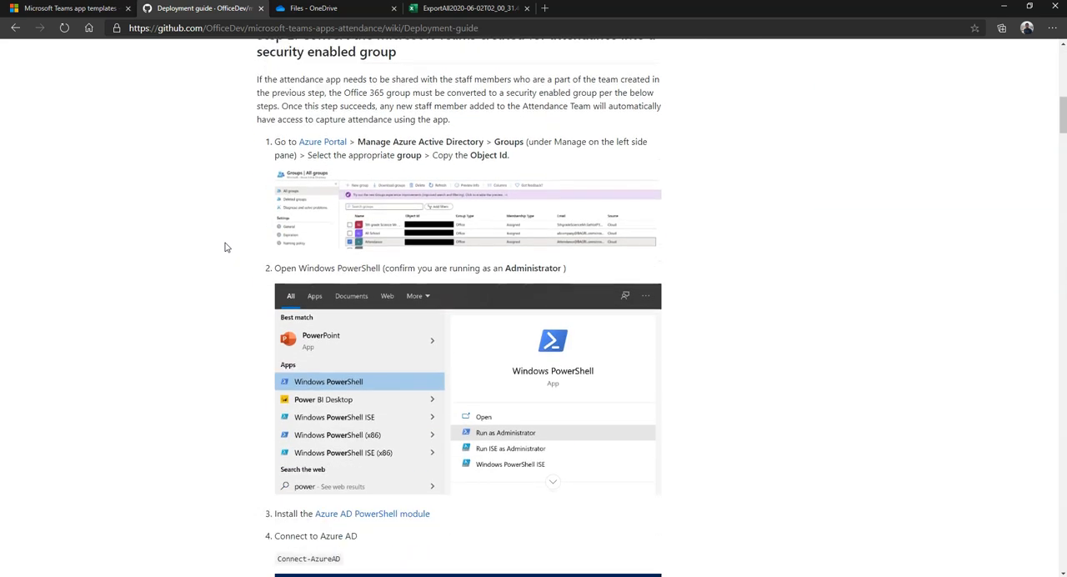
pyautogui.scroll(-4, 224, 247)
pyautogui.scroll(12, 229, 248)
pyautogui.scroll(4, 235, 250)
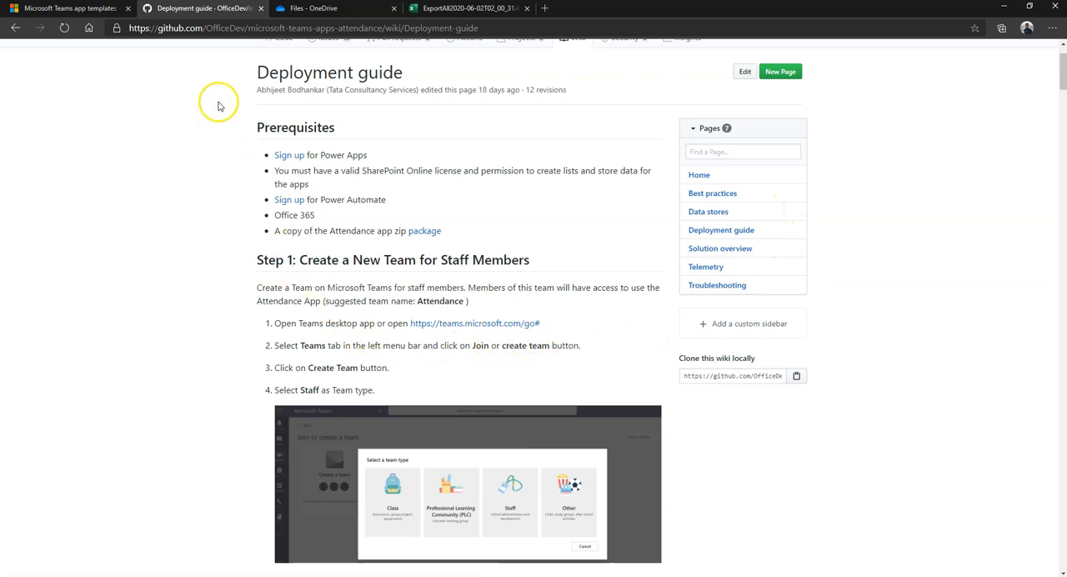
# Switch to the Microsoft Teams app templates page showing the Attendance app section
pyautogui.click(90, 10)
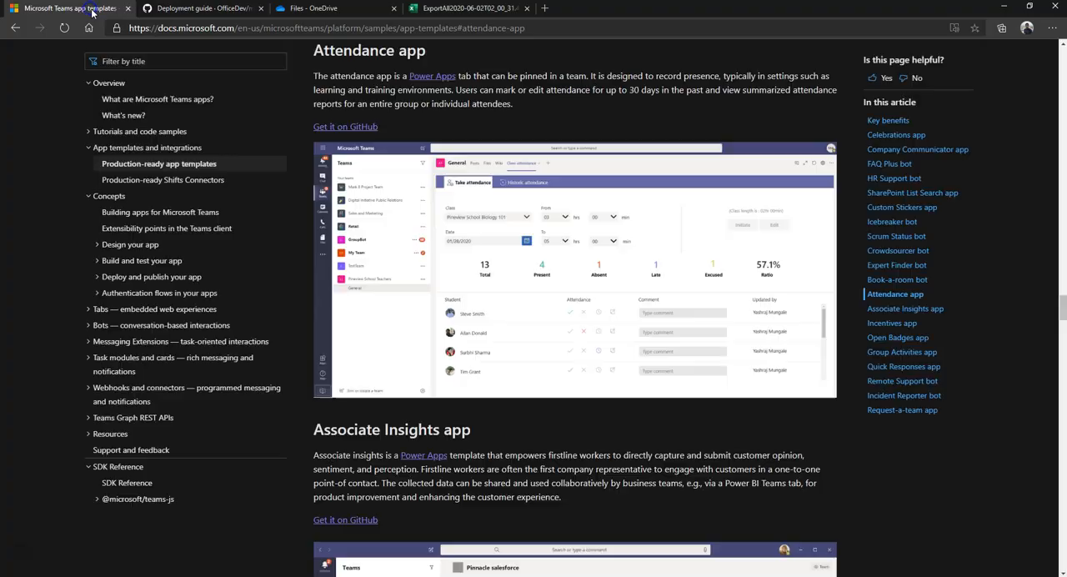